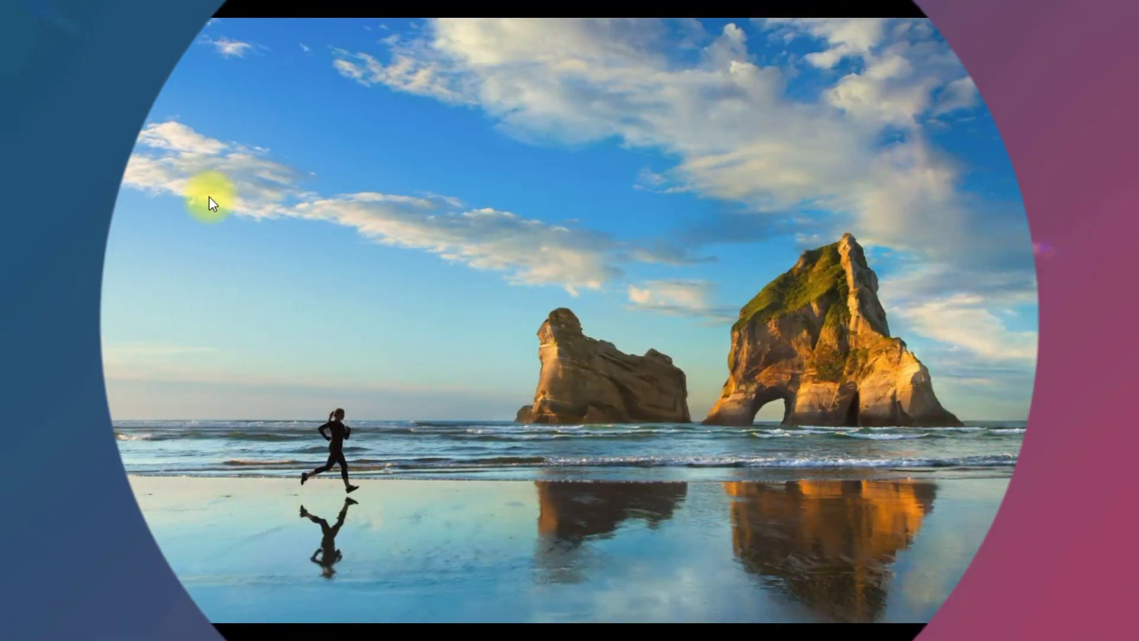
Launch Autodesk Fusion 360 from its desktop shortcut.
{"action": "double_click", "coordinate": [35, 121]}
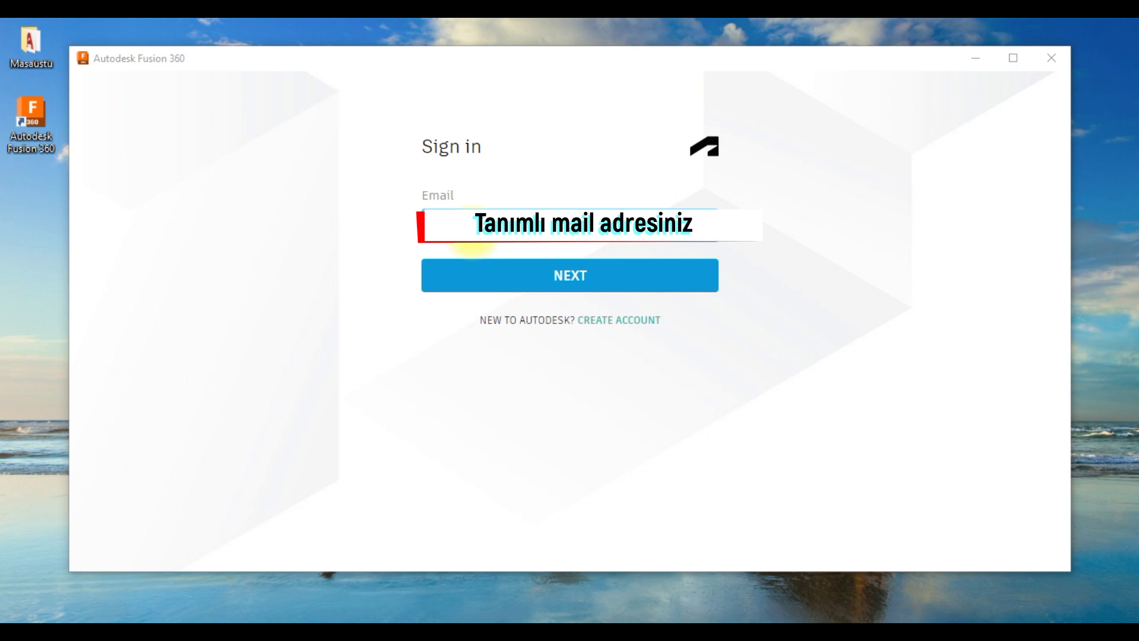
Sign in with the account e-mail and password, then show the projects data panel.
{"action": "key", "text": "Return"}
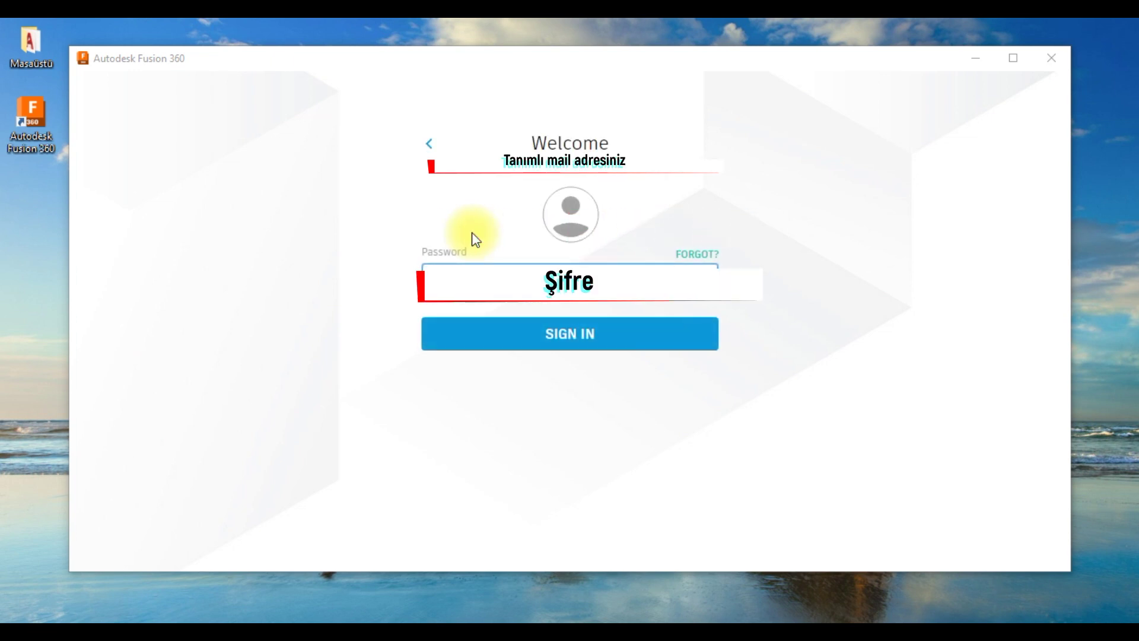
{"action": "key", "text": "Return"}
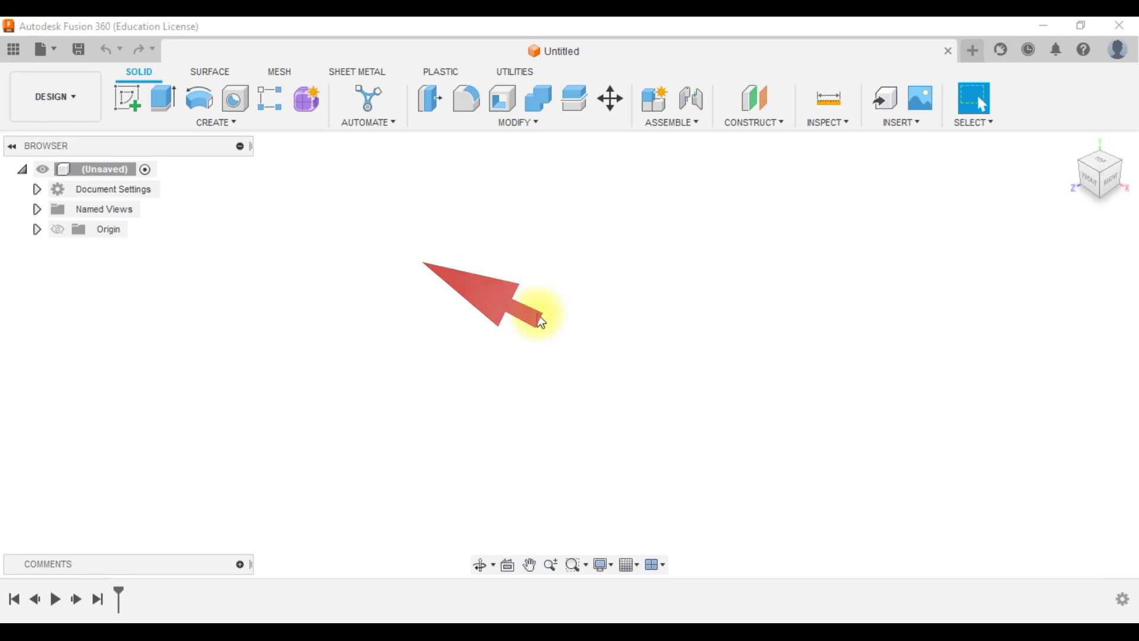
{"action": "left_click", "coordinate": [9, 52]}
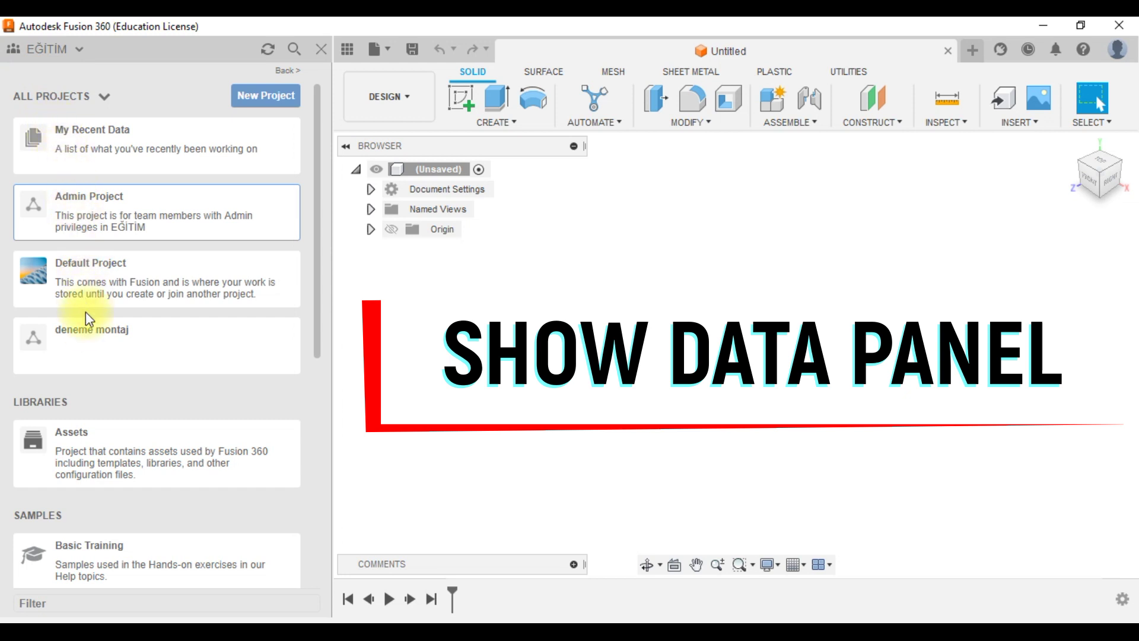
{"action": "scroll", "coordinate": [101, 445], "scroll_direction": "down", "scroll_amount": 2}
{"action": "scroll", "coordinate": [101, 446], "scroll_direction": "down", "scroll_amount": 3}
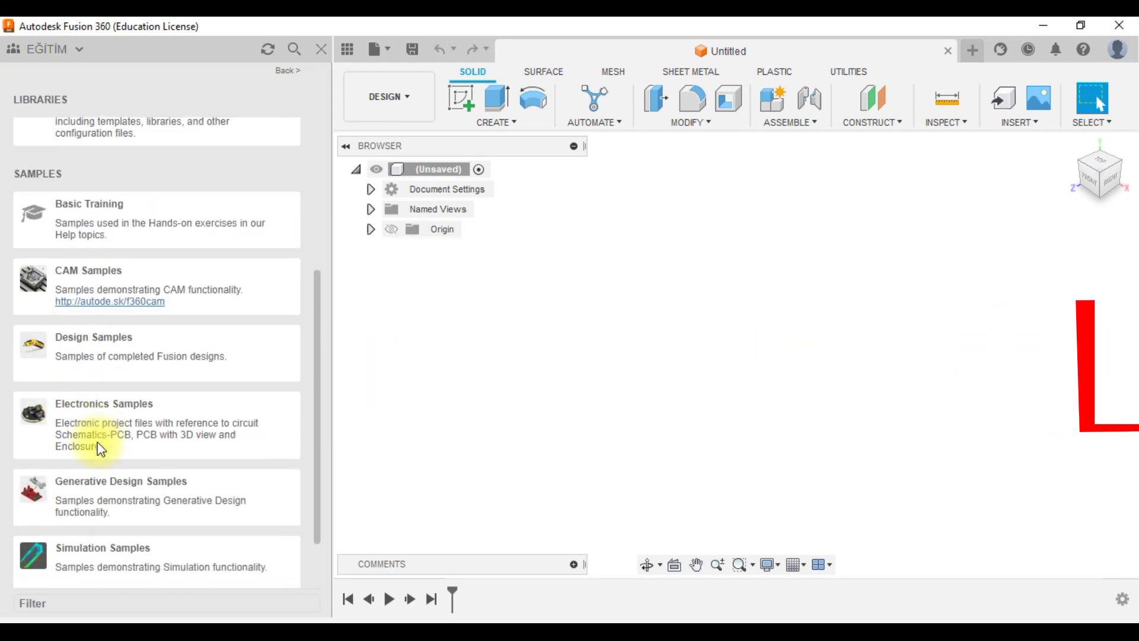
{"action": "scroll", "coordinate": [102, 449], "scroll_direction": "down", "scroll_amount": 1}
{"action": "scroll", "coordinate": [95, 439], "scroll_direction": "up", "scroll_amount": 3}
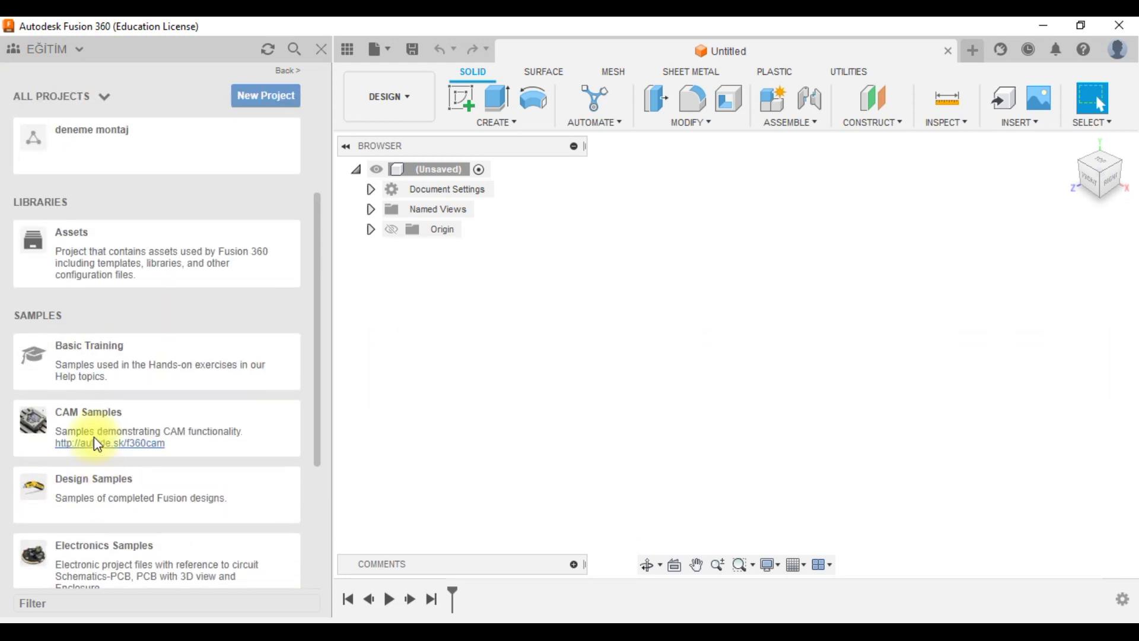
{"action": "scroll", "coordinate": [94, 436], "scroll_direction": "up", "scroll_amount": 3}
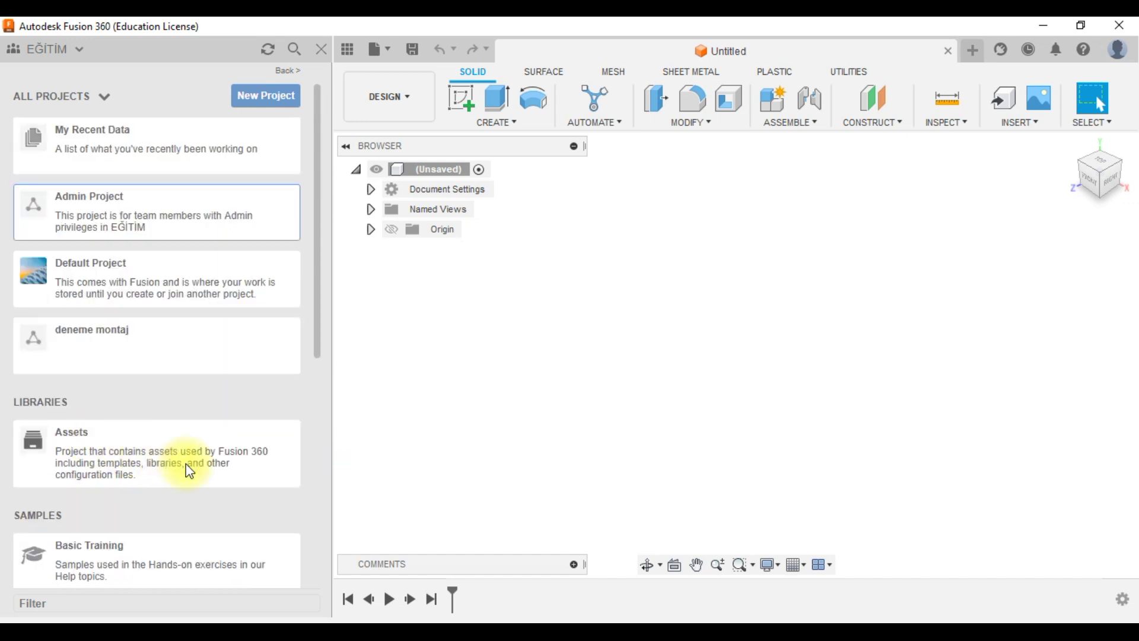
{"action": "left_click", "coordinate": [323, 53]}
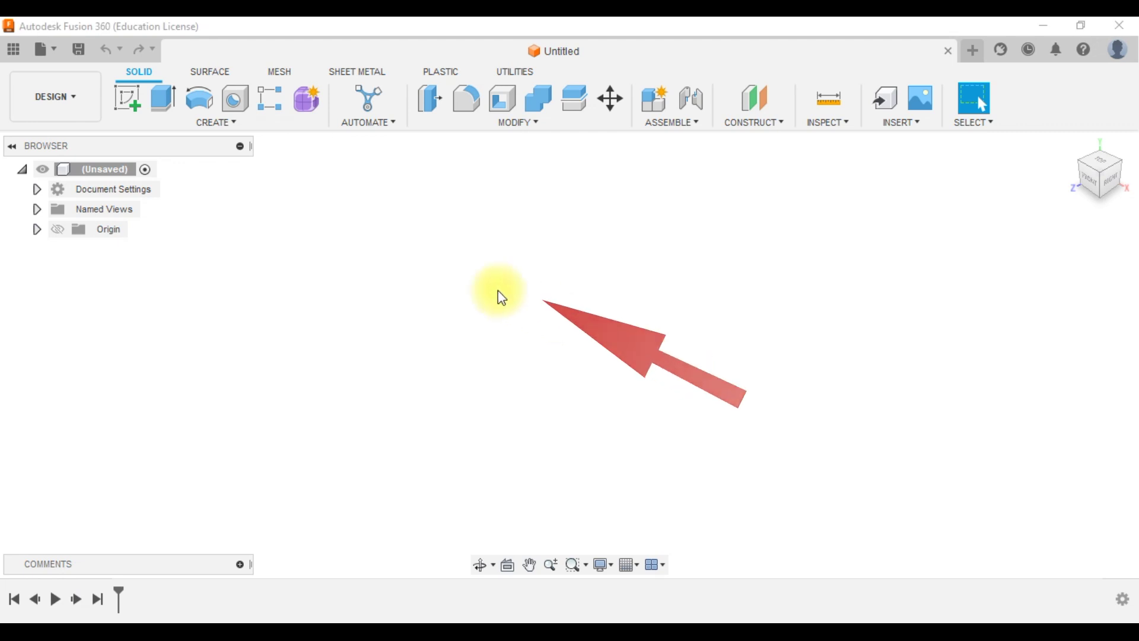
Browse the File menu's commands, then dismiss the menu.
{"action": "left_click", "coordinate": [52, 49]}
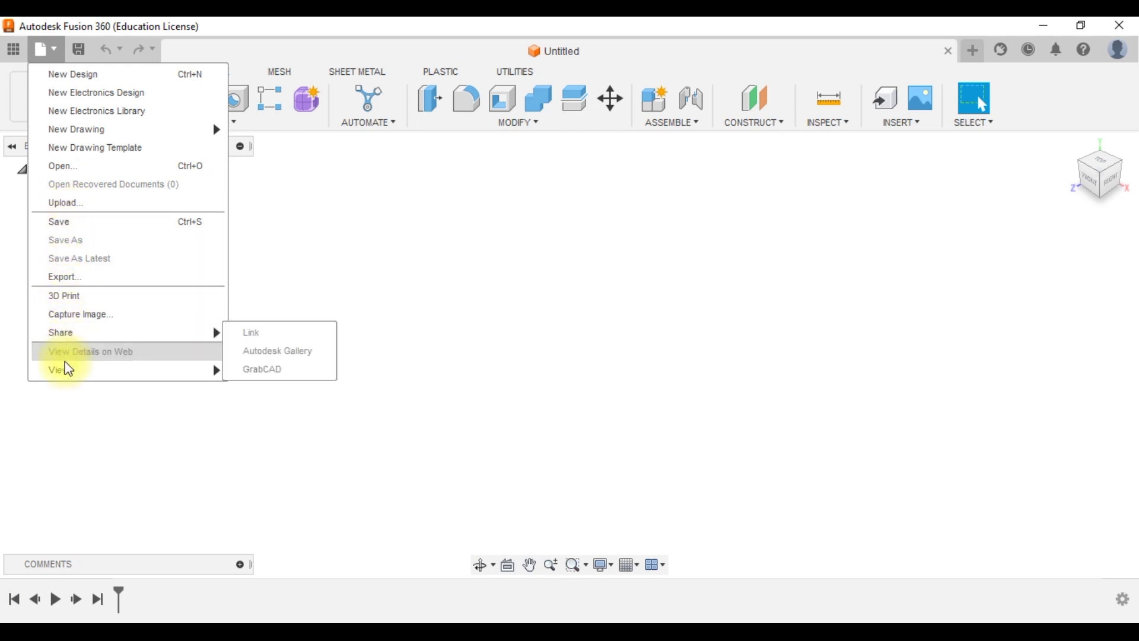
{"action": "left_click", "coordinate": [506, 366]}
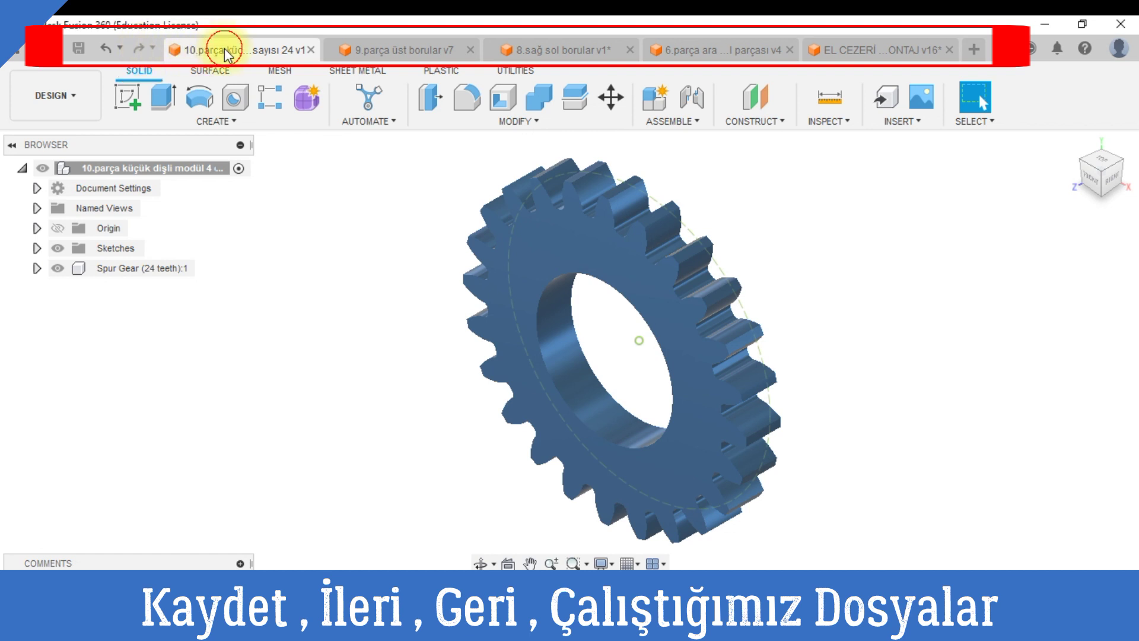
Cycle through the 9.parça üst borular, 8.sağ sol borular, 6.parça ara mafsal and water pump designs.
{"action": "left_click", "coordinate": [420, 48]}
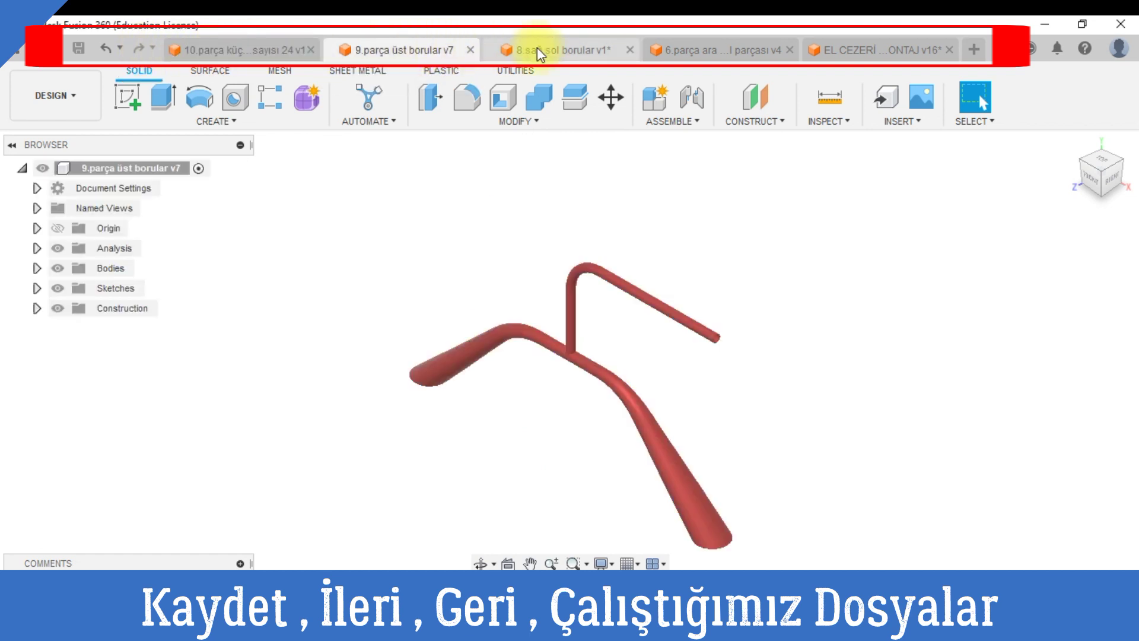
{"action": "left_click", "coordinate": [537, 50]}
{"action": "left_click", "coordinate": [716, 47]}
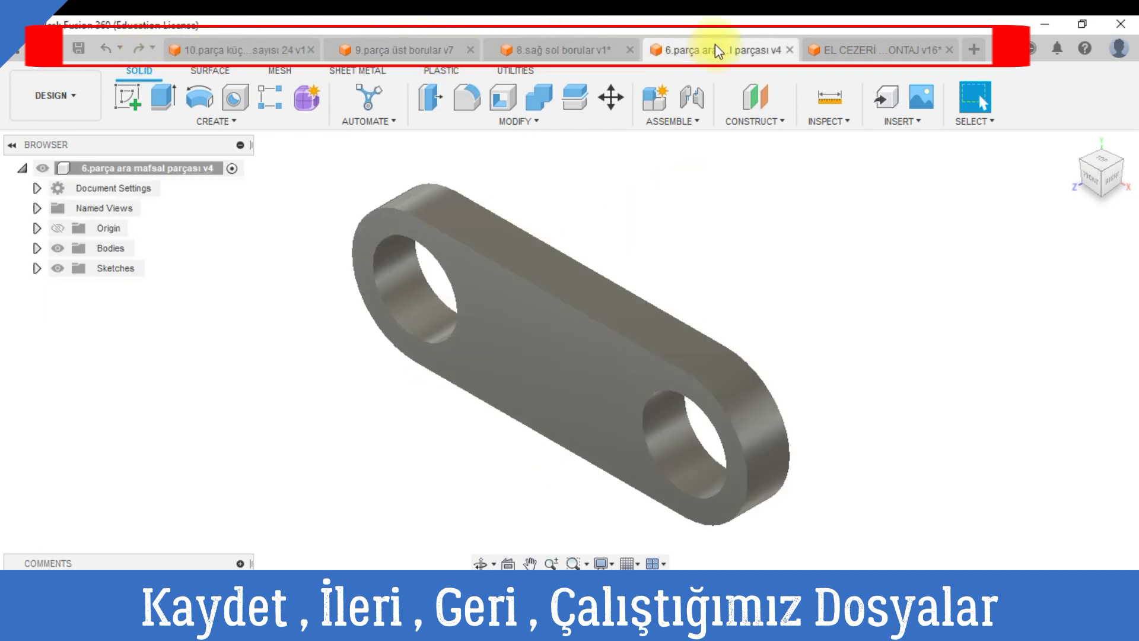
{"action": "left_click", "coordinate": [845, 45]}
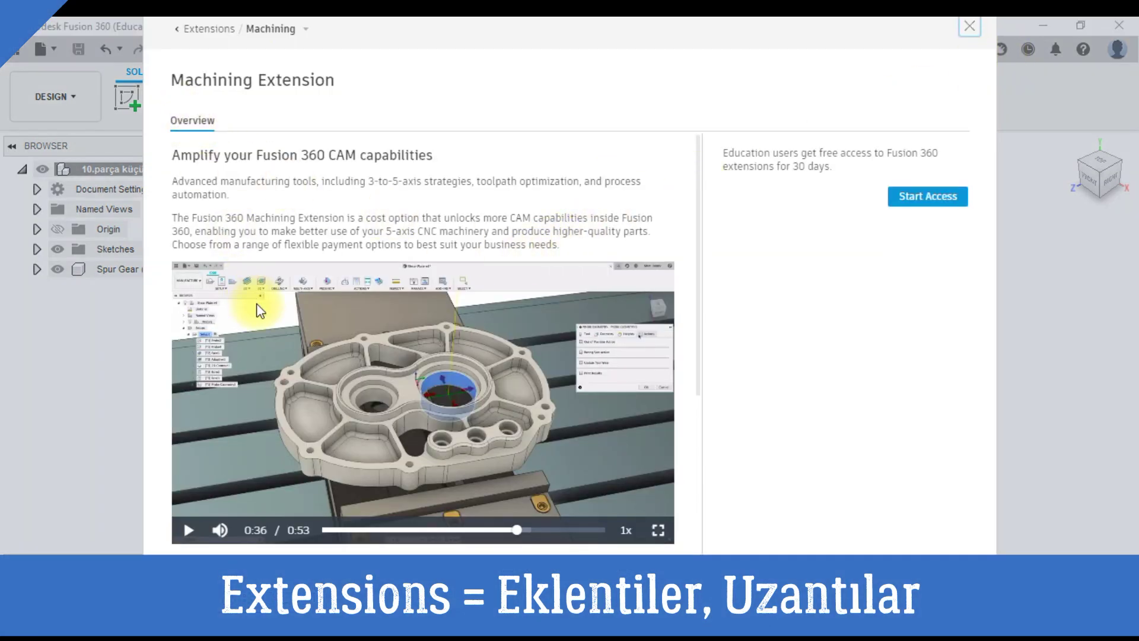
Scroll the Machining Extension page and play the Programming automation feature video.
{"action": "scroll", "coordinate": [446, 371], "scroll_direction": "down", "scroll_amount": 3}
{"action": "scroll", "coordinate": [447, 370], "scroll_direction": "down", "scroll_amount": 2}
{"action": "scroll", "coordinate": [447, 369], "scroll_direction": "down", "scroll_amount": 1}
{"action": "scroll", "coordinate": [447, 369], "scroll_direction": "down", "scroll_amount": 1}
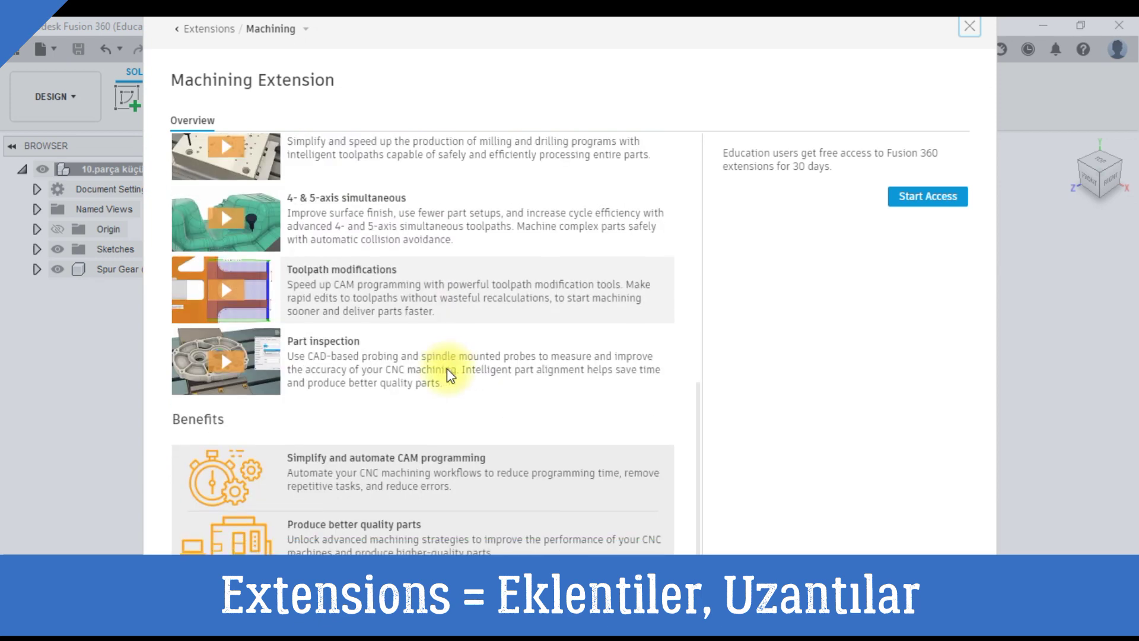
{"action": "scroll", "coordinate": [447, 369], "scroll_direction": "up", "scroll_amount": 2}
{"action": "scroll", "coordinate": [416, 362], "scroll_direction": "up", "scroll_amount": 2}
{"action": "left_click", "coordinate": [223, 276]}
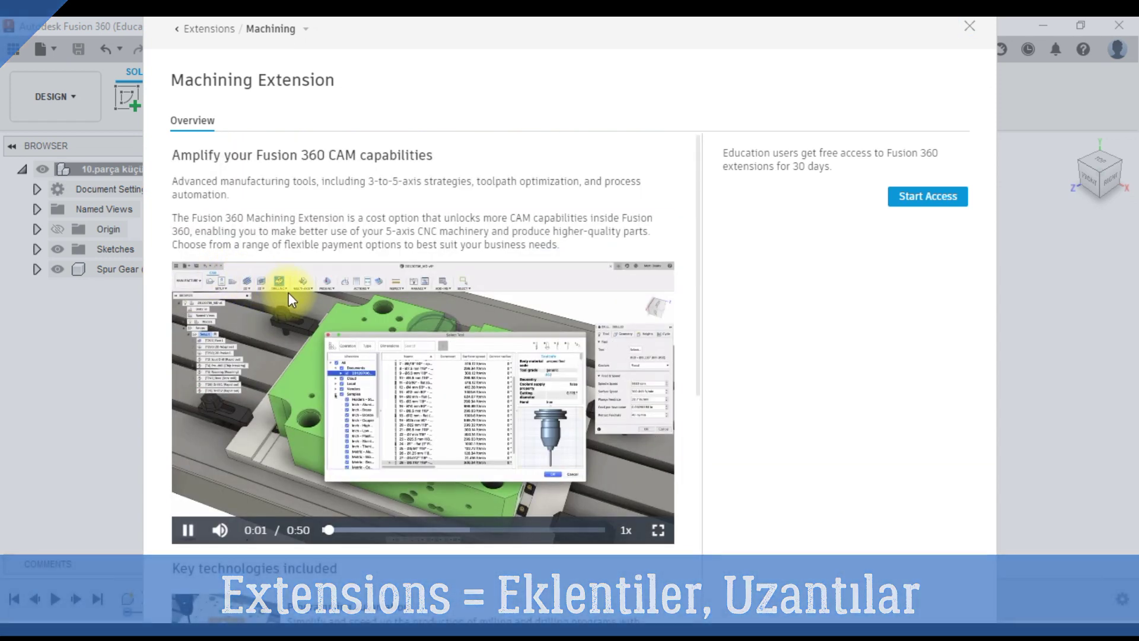
Scroll through the remaining key technologies and close the Machining Extension overview.
{"action": "scroll", "coordinate": [287, 292], "scroll_direction": "down", "scroll_amount": 3}
{"action": "scroll", "coordinate": [289, 293], "scroll_direction": "down", "scroll_amount": 1}
{"action": "scroll", "coordinate": [290, 295], "scroll_direction": "down", "scroll_amount": 2}
{"action": "scroll", "coordinate": [290, 294], "scroll_direction": "up", "scroll_amount": 1}
{"action": "scroll", "coordinate": [290, 267], "scroll_direction": "up", "scroll_amount": 5}
{"action": "left_click", "coordinate": [969, 26]}
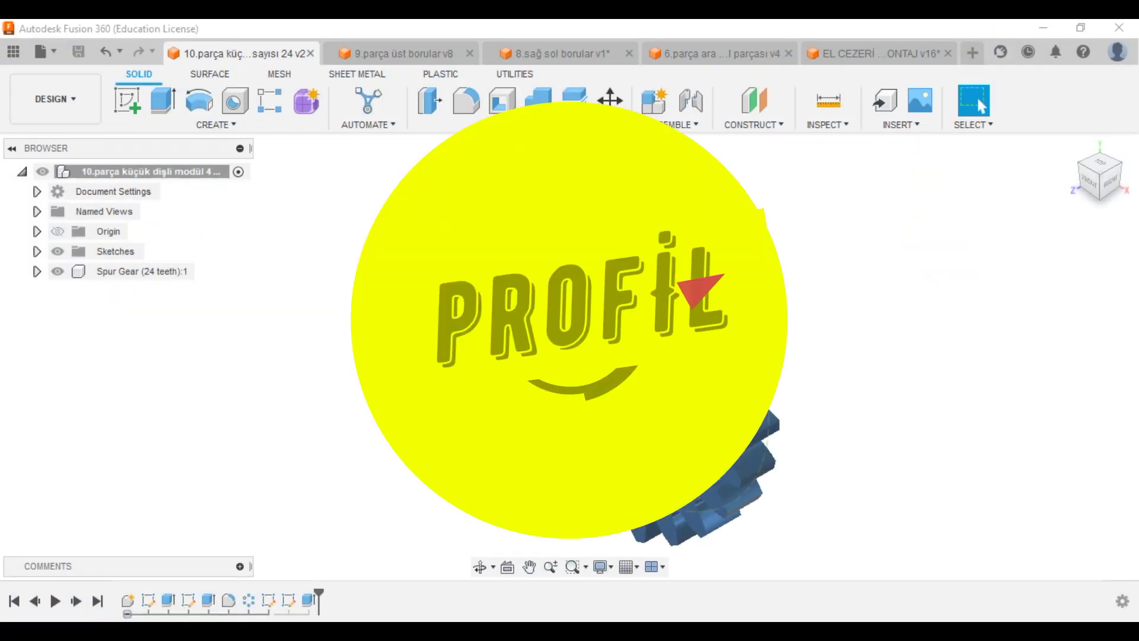
From the profile account menu, choose Preferences.
{"action": "left_click", "coordinate": [1118, 50]}
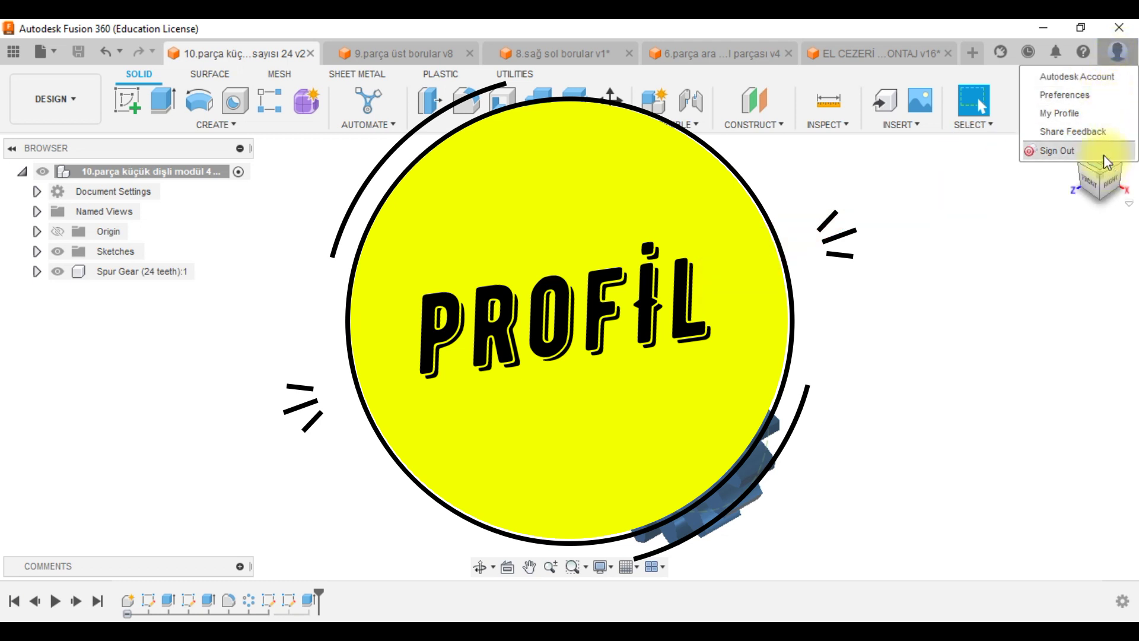
{"action": "left_click", "coordinate": [1102, 95]}
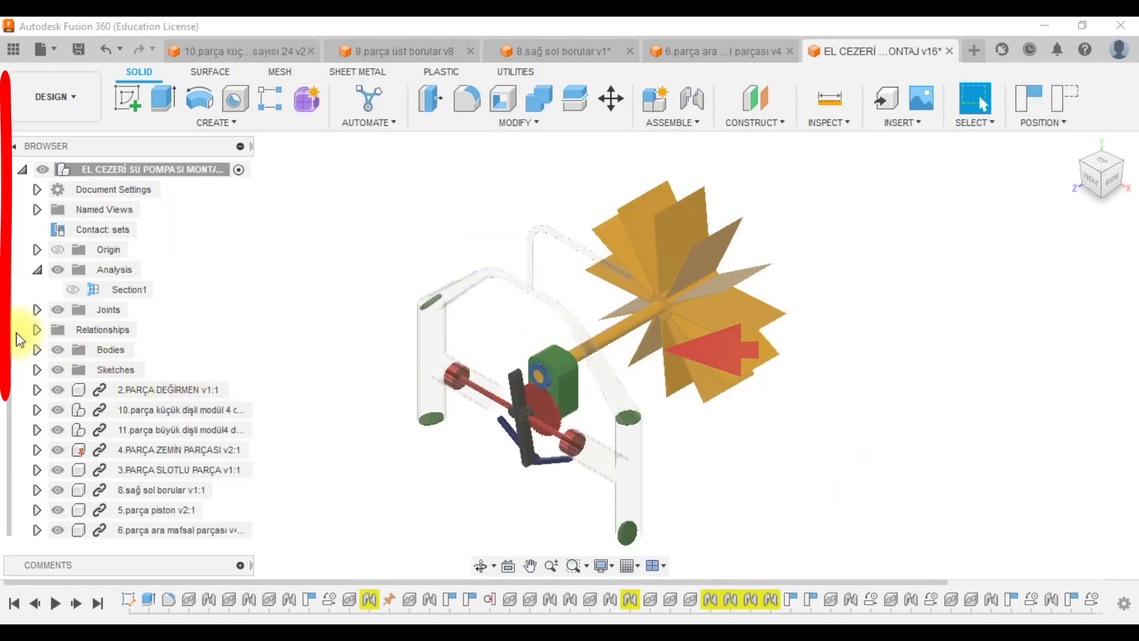
Expand 2.PARÇA DEĞİRMEN's bodies and view Body1's properties, then close them.
{"action": "left_click", "coordinate": [36, 390]}
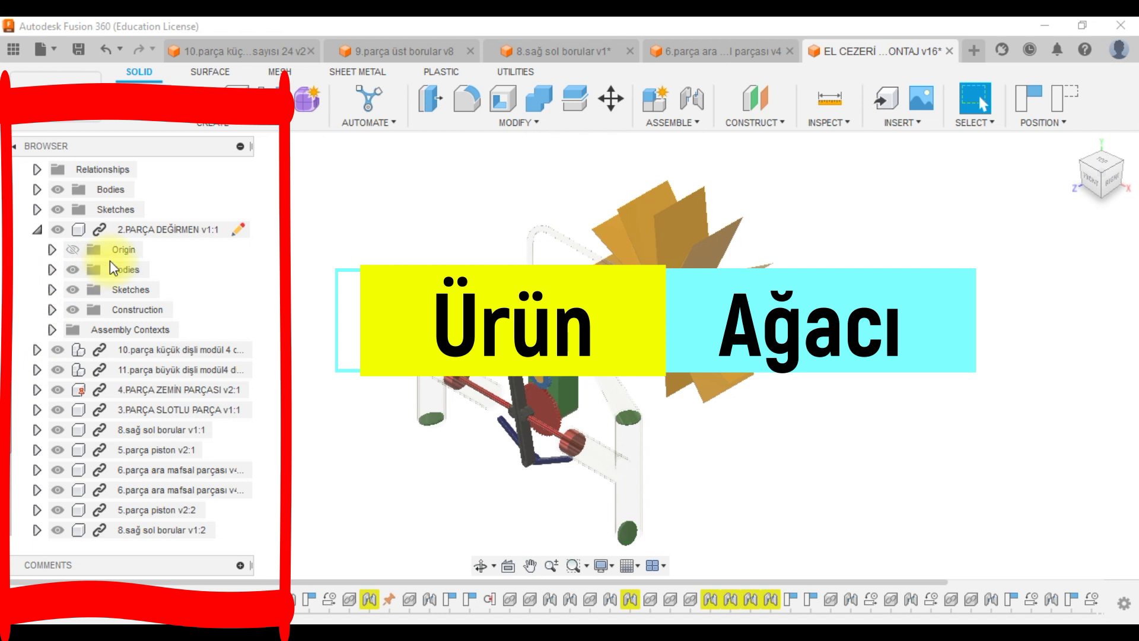
{"action": "left_click", "coordinate": [52, 270]}
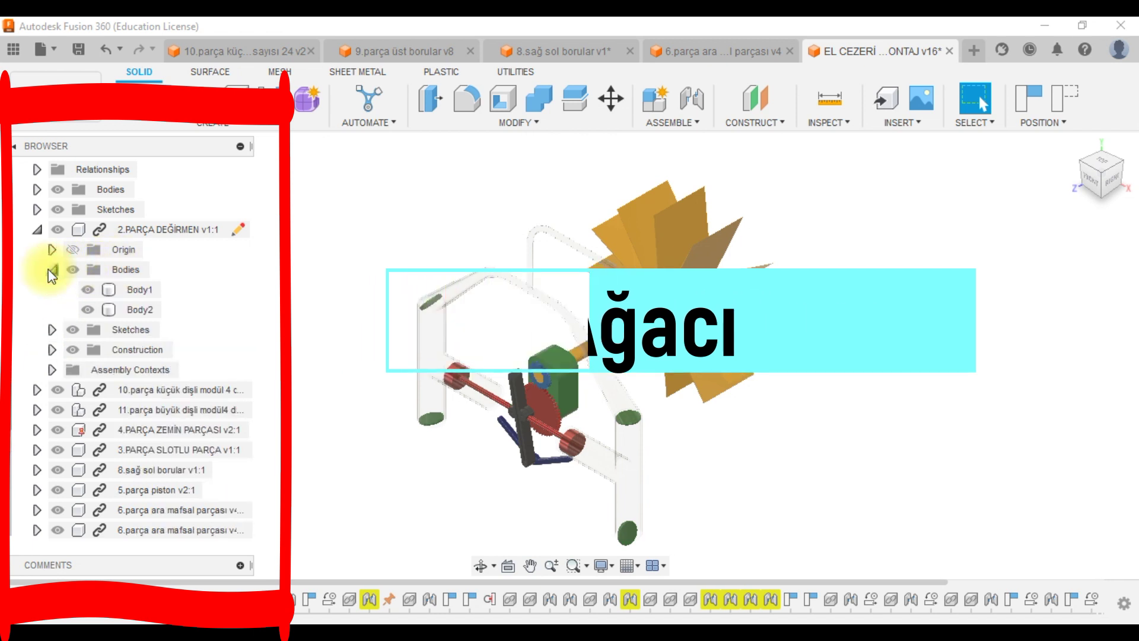
{"action": "right_click", "coordinate": [117, 290]}
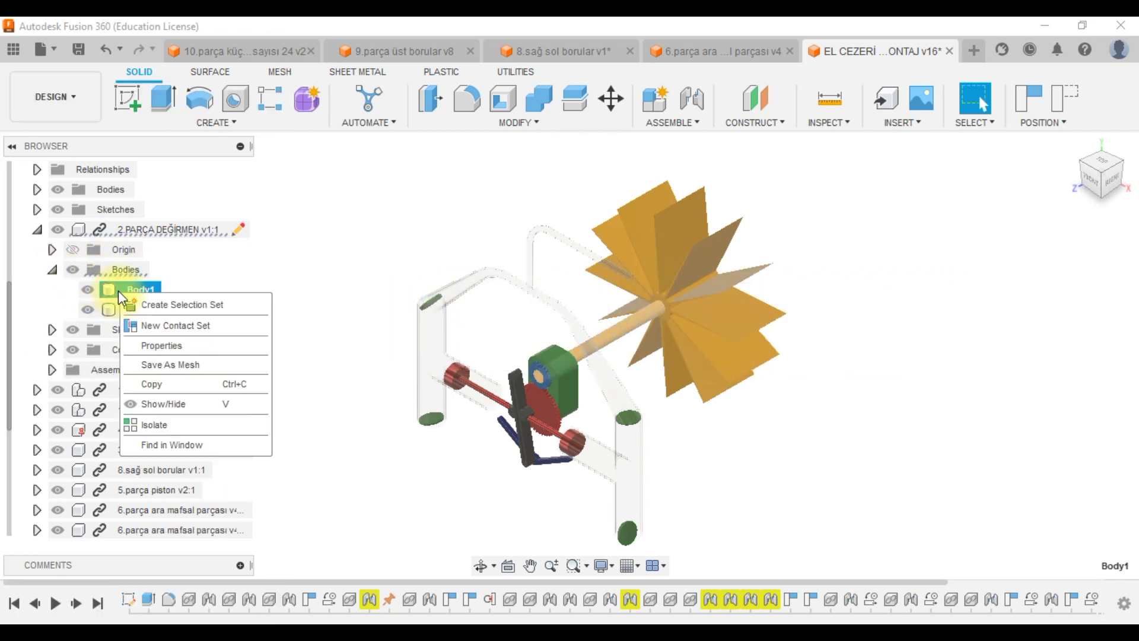
{"action": "left_click", "coordinate": [161, 346]}
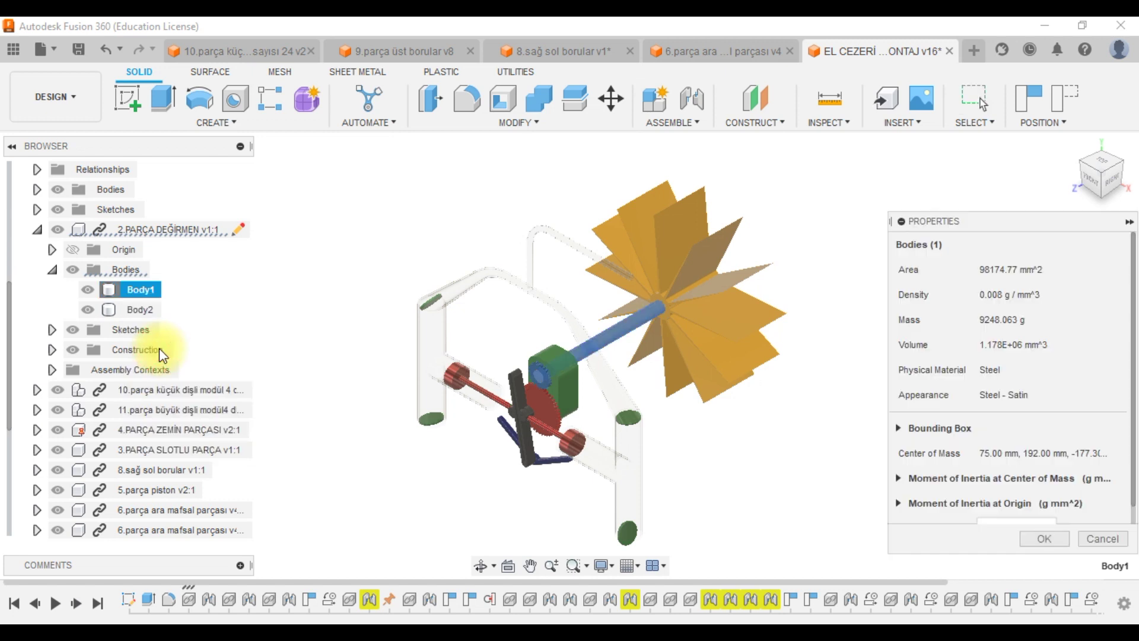
{"action": "left_click", "coordinate": [1080, 535]}
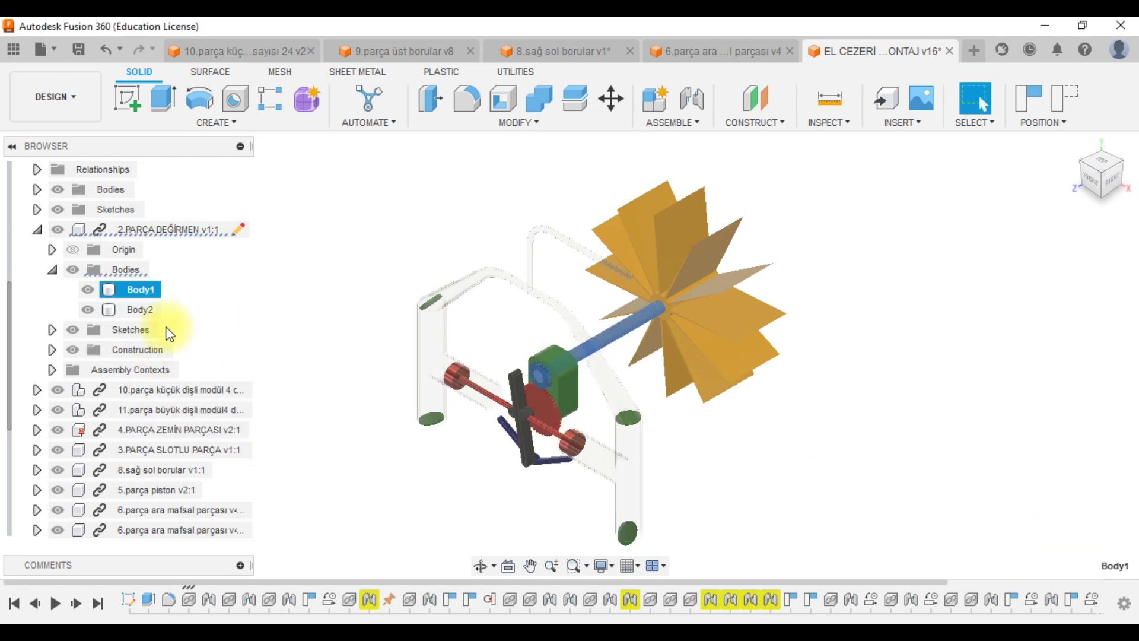
Expand the component's Sketches folder and bring up Sketch1's right-click options.
{"action": "left_click", "coordinate": [52, 329]}
{"action": "right_click", "coordinate": [119, 349]}
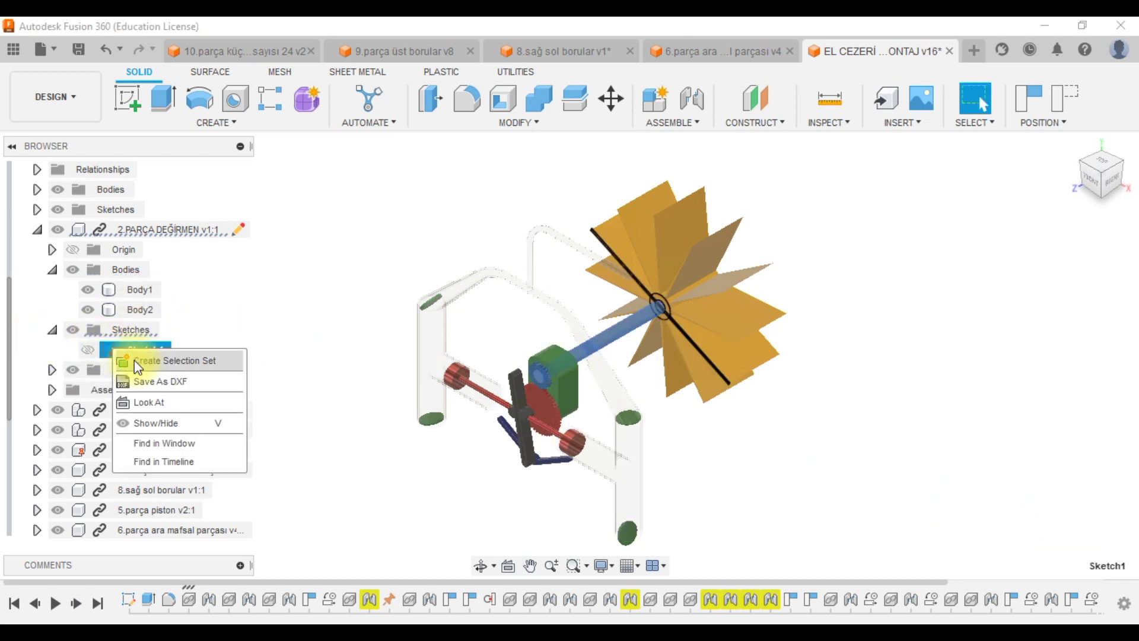
{"action": "left_click", "coordinate": [51, 270]}
{"action": "left_click", "coordinate": [37, 369]}
{"action": "left_click", "coordinate": [37, 267]}
{"action": "left_click", "coordinate": [51, 328]}
{"action": "right_click", "coordinate": [119, 348]}
{"action": "left_click", "coordinate": [207, 385]}
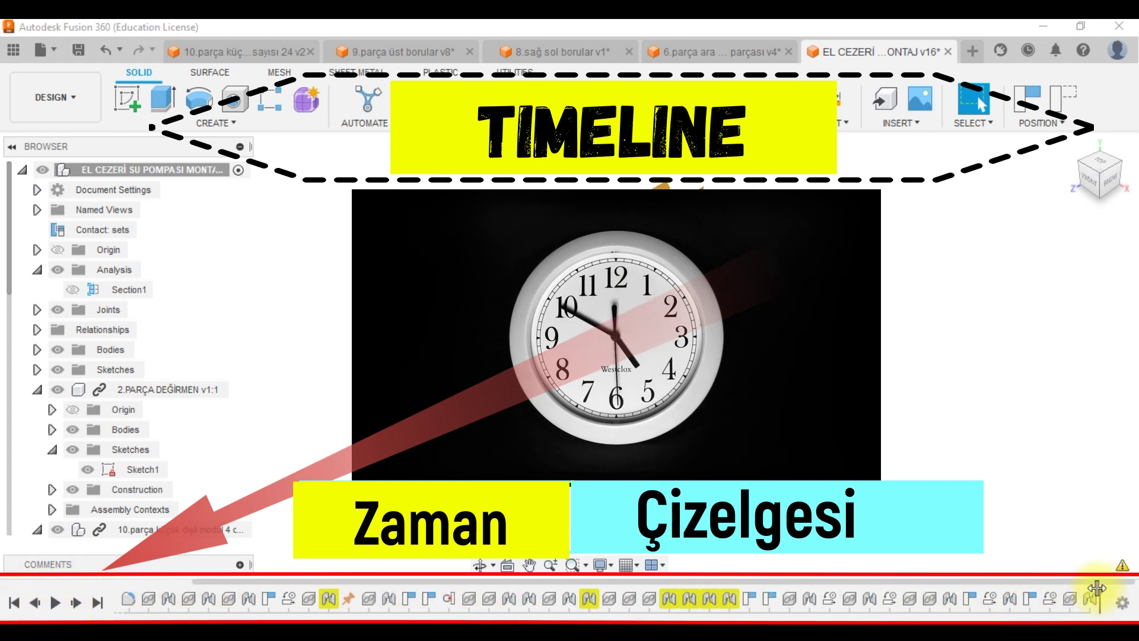
{"action": "mouse_move", "coordinate": [1096, 594]}
{"action": "left_mouse_down"}
{"action": "mouse_move", "coordinate": [666, 598]}
{"action": "mouse_move", "coordinate": [833, 584]}
{"action": "left_mouse_up"}
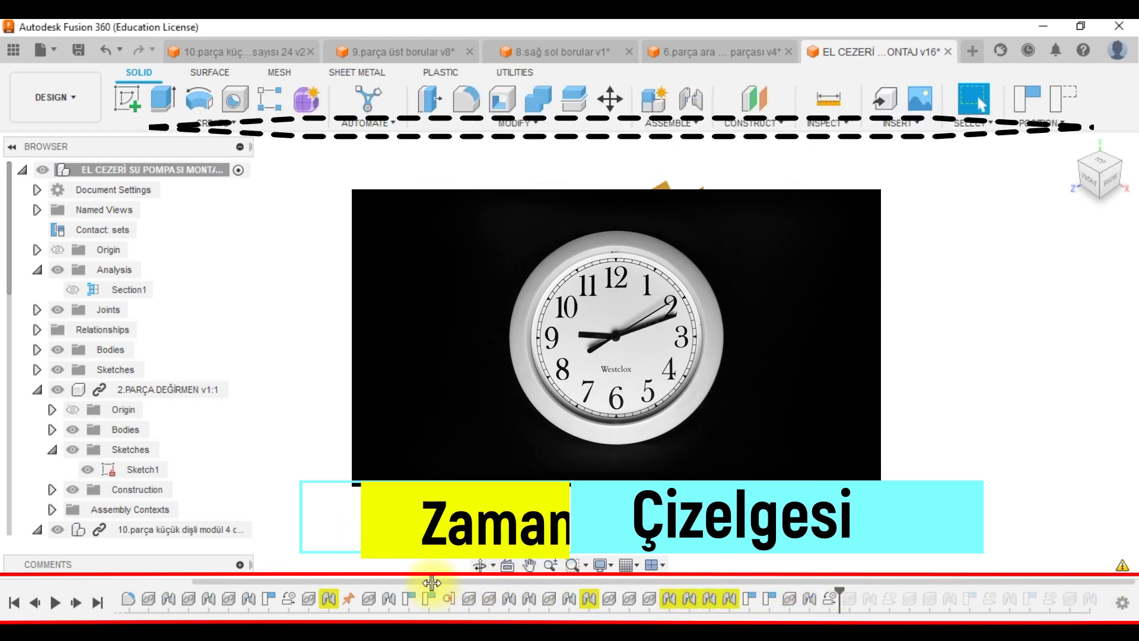
{"action": "left_click_drag", "start_coordinate": [502, 588], "coordinate": [436, 591]}
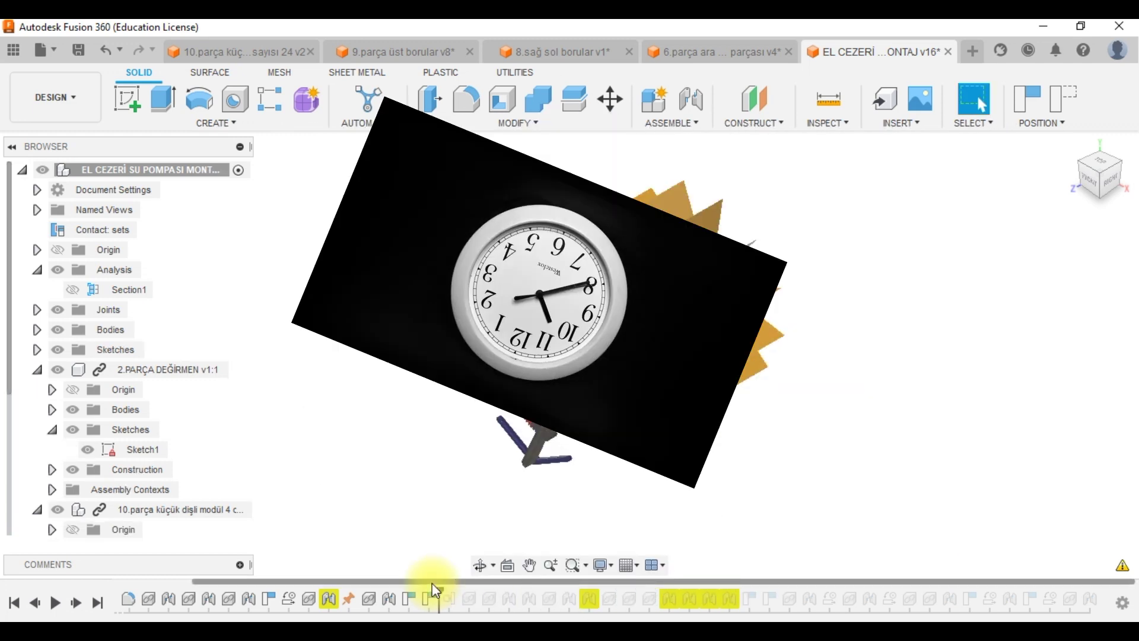
{"action": "left_click_drag", "start_coordinate": [435, 588], "coordinate": [1098, 591]}
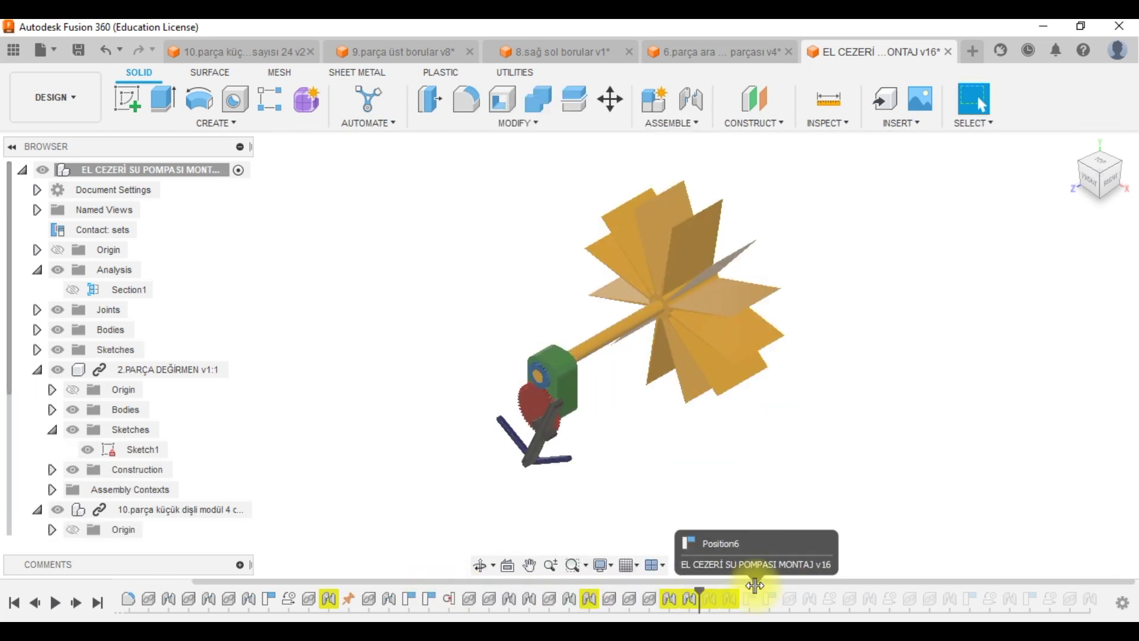
{"action": "right_click", "coordinate": [130, 599]}
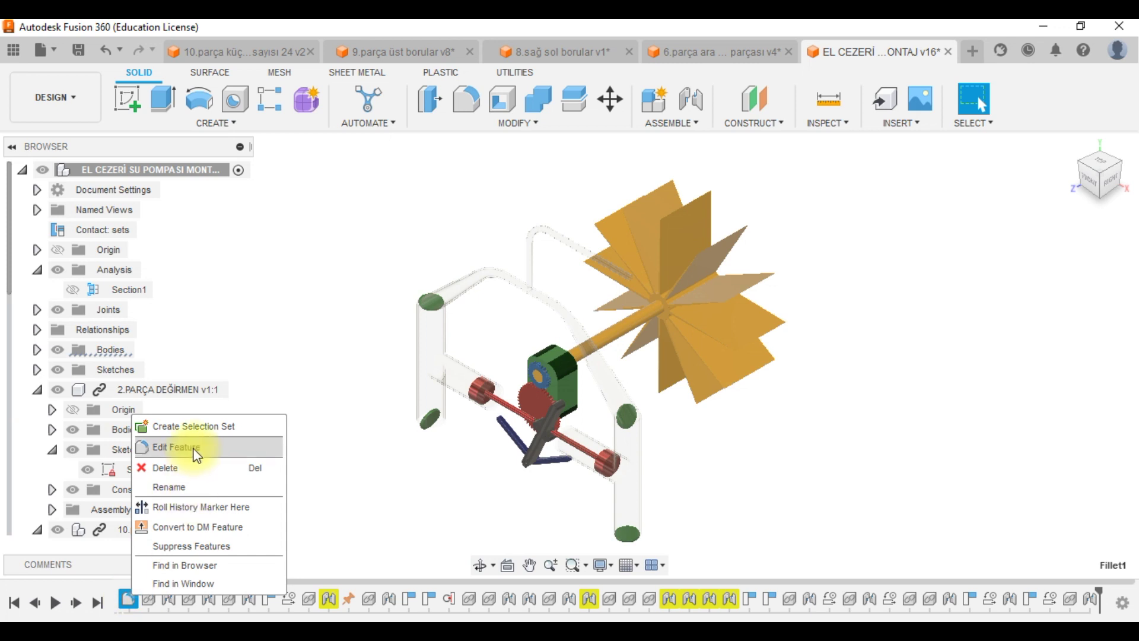
{"action": "right_click", "coordinate": [512, 602]}
{"action": "left_click", "coordinate": [58, 605]}
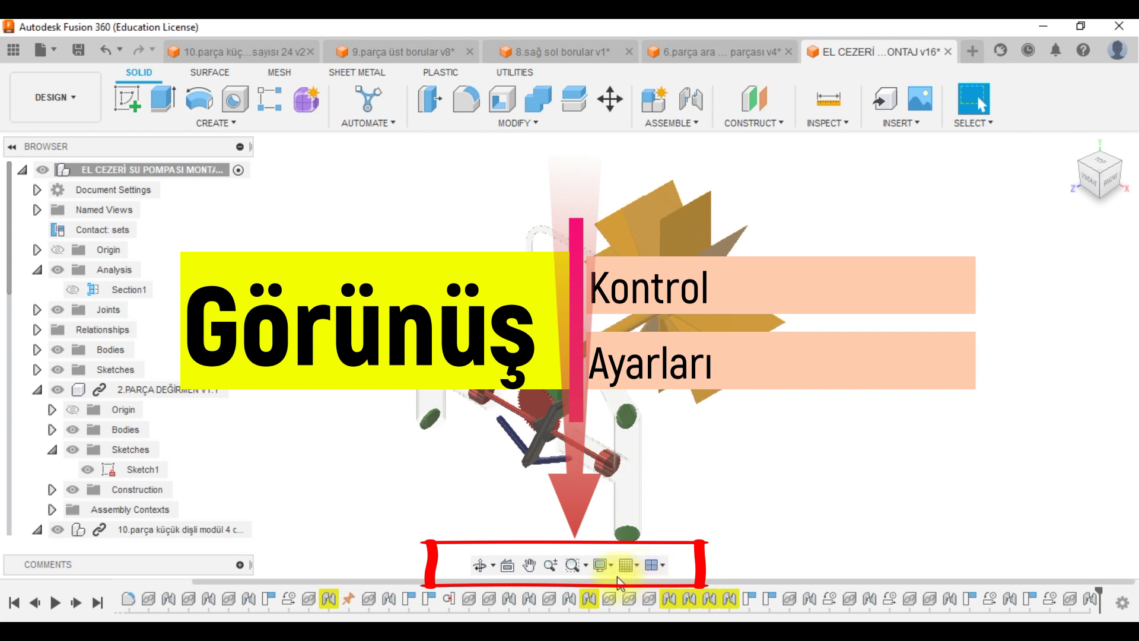
Zoom in on the assembly, then Zoom Window onto the green gearbox housing.
{"action": "left_click", "coordinate": [551, 567]}
{"action": "left_click_drag", "start_coordinate": [498, 358], "coordinate": [554, 389]}
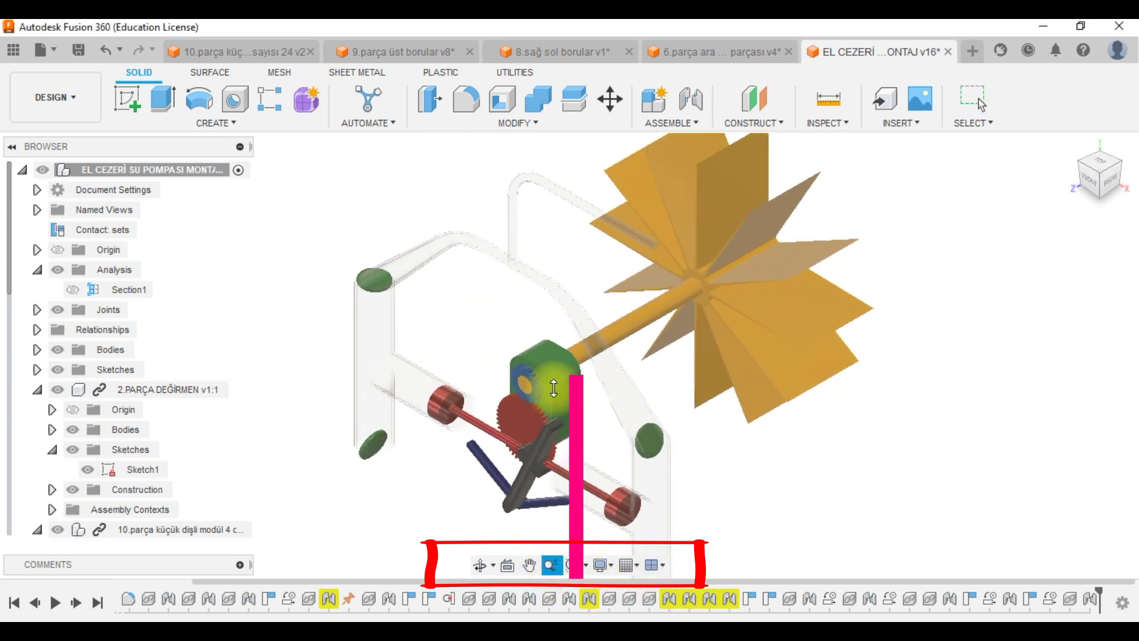
{"action": "left_click", "coordinate": [572, 566]}
{"action": "left_click_drag", "start_coordinate": [467, 343], "coordinate": [602, 424]}
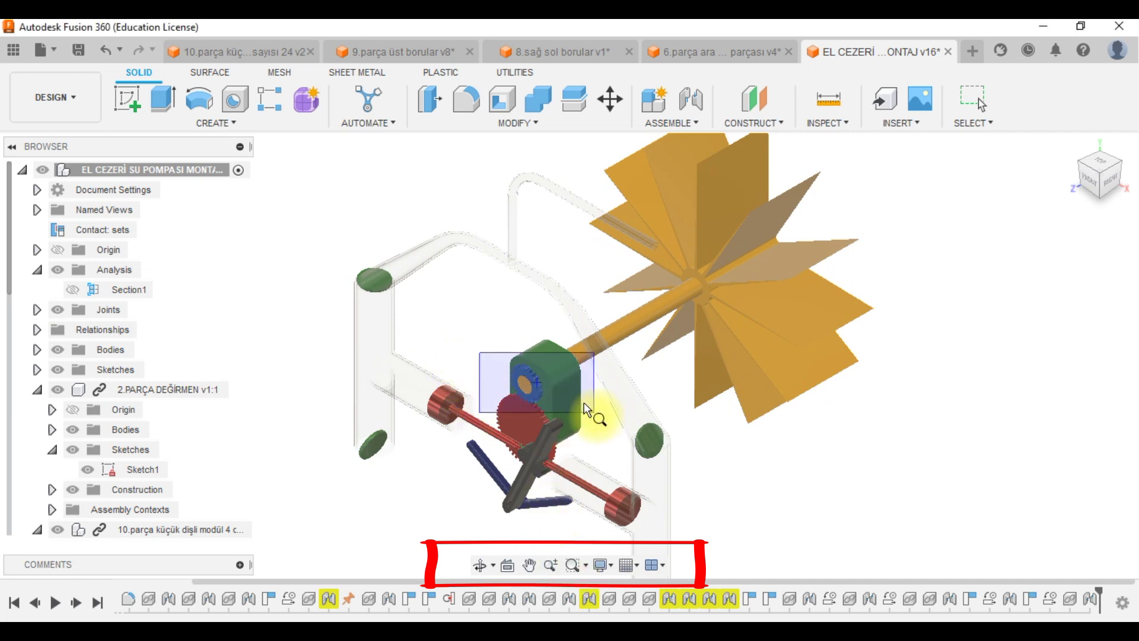
{"action": "scroll", "coordinate": [596, 422], "scroll_direction": "up", "scroll_amount": 1}
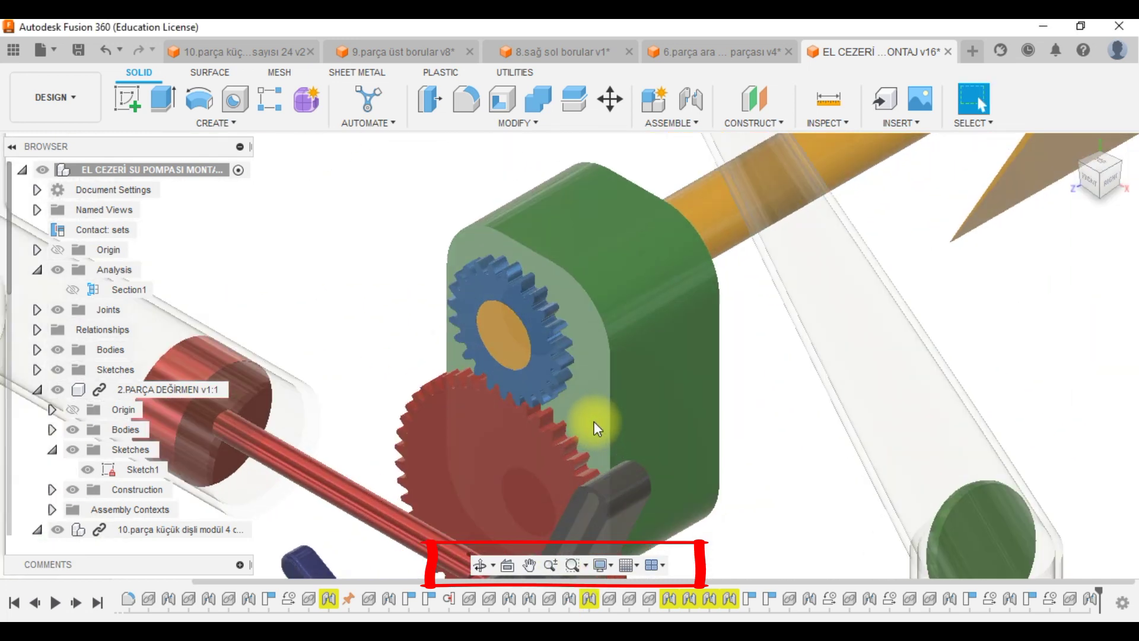
{"action": "scroll", "coordinate": [593, 421], "scroll_direction": "up", "scroll_amount": 1}
{"action": "scroll", "coordinate": [593, 421], "scroll_direction": "up", "scroll_amount": 1}
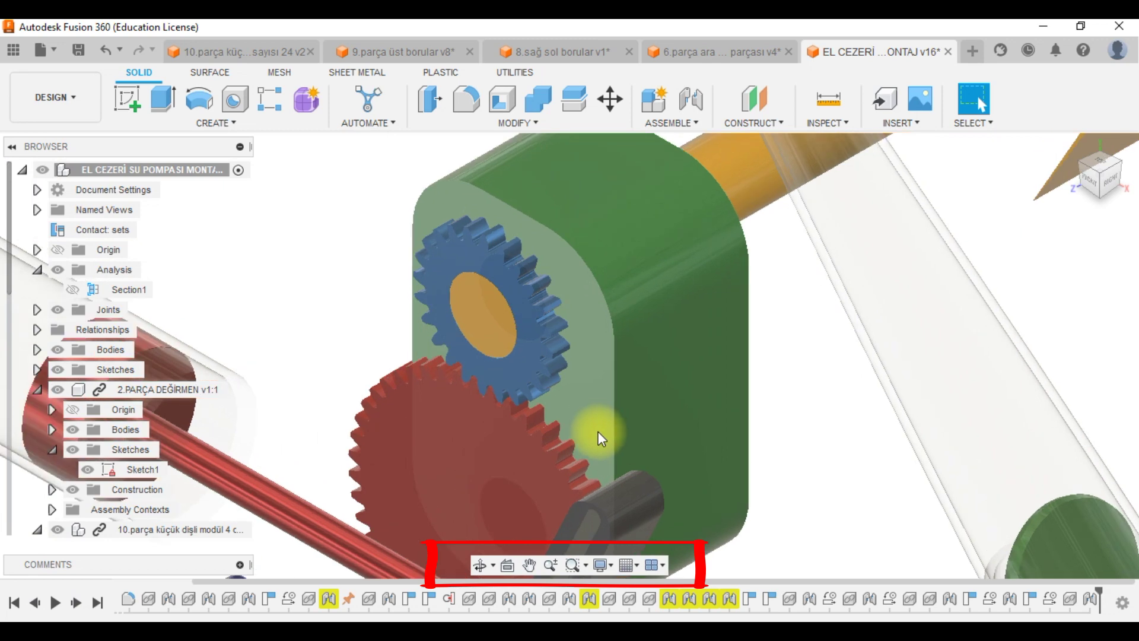
{"action": "scroll", "coordinate": [599, 433], "scroll_direction": "down", "scroll_amount": 2}
{"action": "scroll", "coordinate": [599, 434], "scroll_direction": "down", "scroll_amount": 2}
{"action": "scroll", "coordinate": [599, 433], "scroll_direction": "down", "scroll_amount": 1}
Orbit the assembly, split the canvas into four viewports, and orbit two of them.
{"action": "middle_click_drag", "start_coordinate": [600, 433], "coordinate": [581, 361], "text": "shift"}
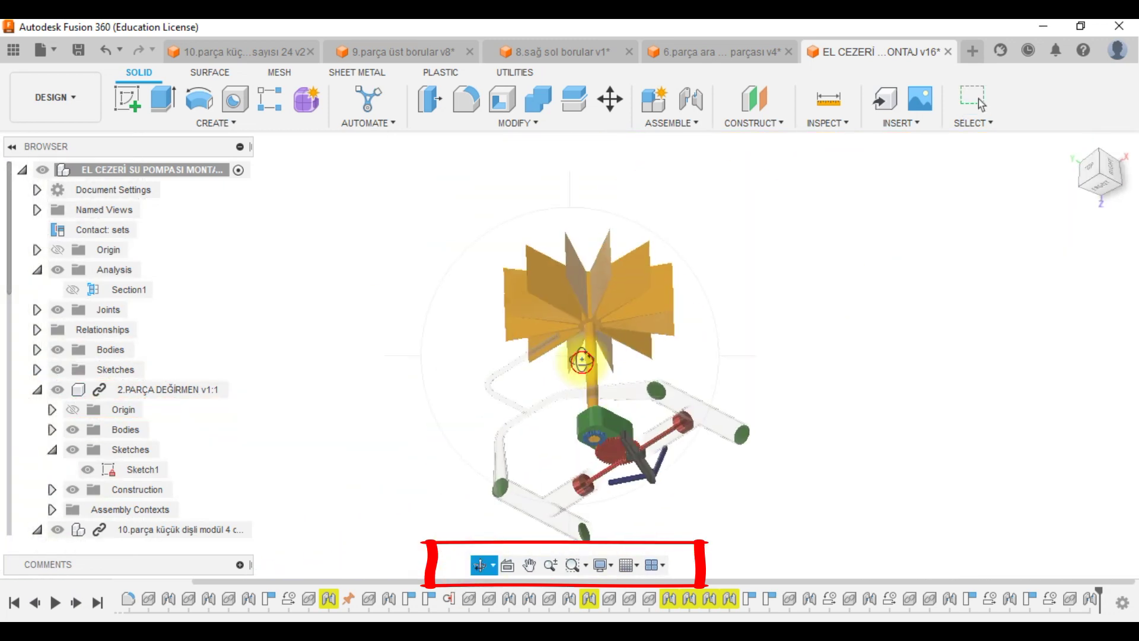
{"action": "left_click_drag", "start_coordinate": [582, 361], "coordinate": [565, 521]}
{"action": "left_click", "coordinate": [656, 564]}
{"action": "left_click", "coordinate": [653, 478]}
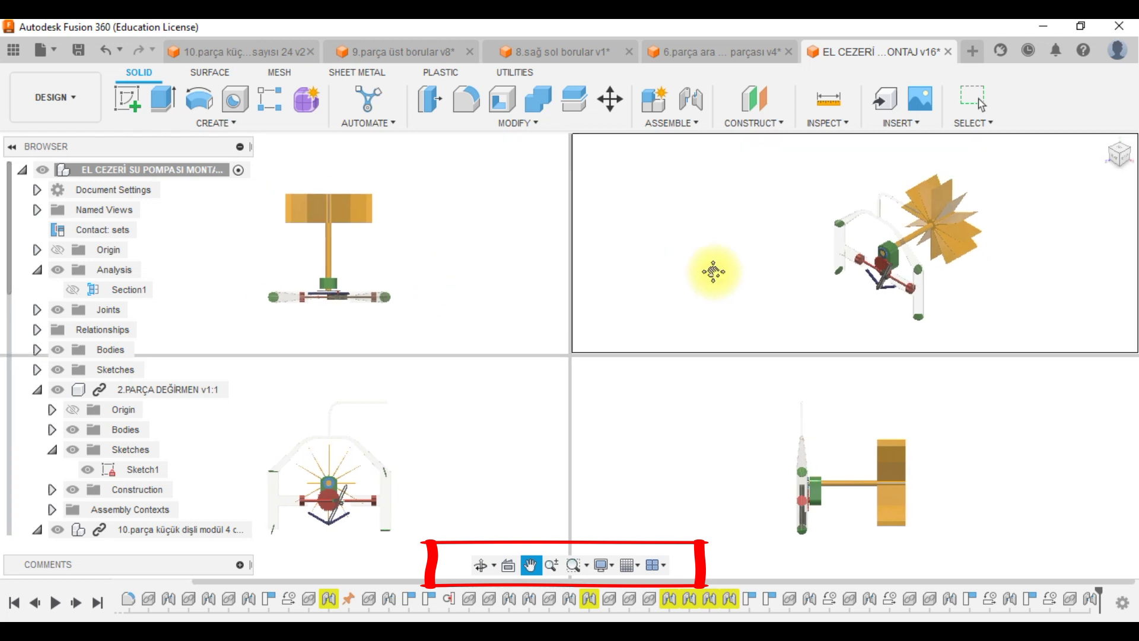
{"action": "left_click_drag", "start_coordinate": [716, 303], "coordinate": [846, 309]}
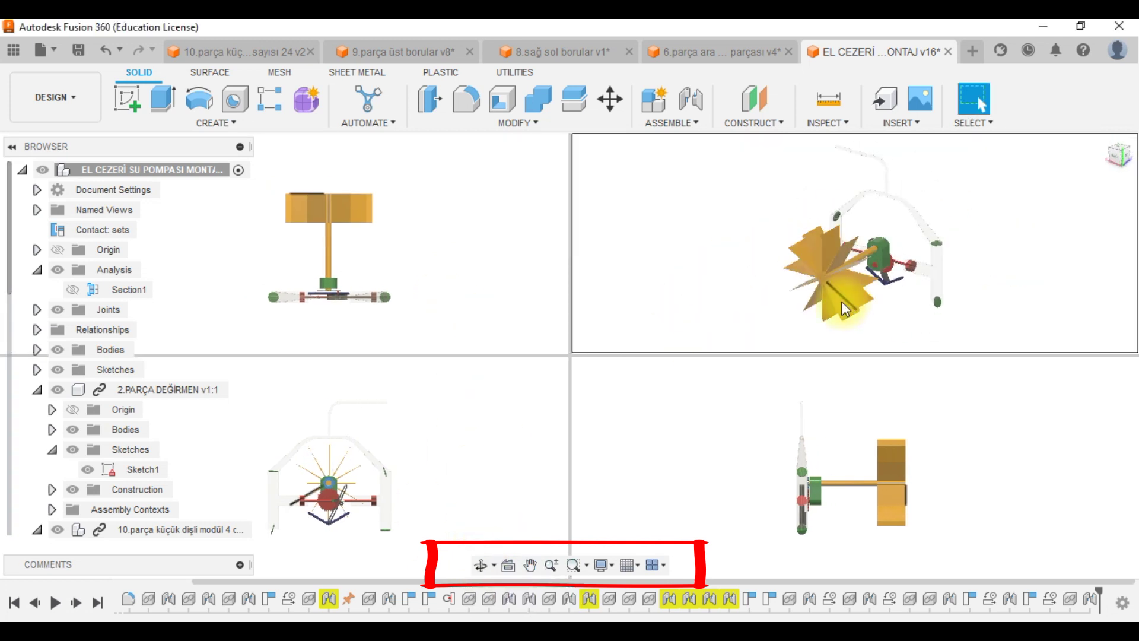
{"action": "left_click_drag", "start_coordinate": [819, 415], "coordinate": [749, 475]}
Return the canvas to a single large viewport.
{"action": "scroll", "coordinate": [758, 463], "scroll_direction": "up", "scroll_amount": 3}
{"action": "scroll", "coordinate": [758, 463], "scroll_direction": "down", "scroll_amount": 3}
{"action": "left_click", "coordinate": [655, 564]}
{"action": "left_click", "coordinate": [667, 525]}
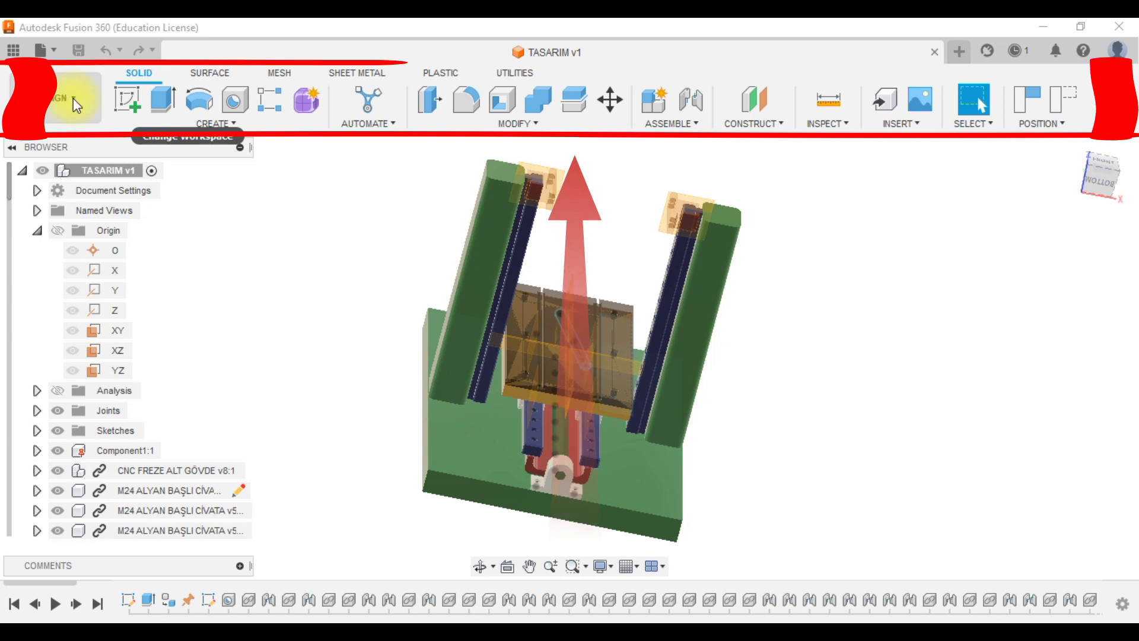
Browse the workspace list and the CREATE, MODIFY and ASSEMBLE tool dropdowns.
{"action": "left_click", "coordinate": [73, 99]}
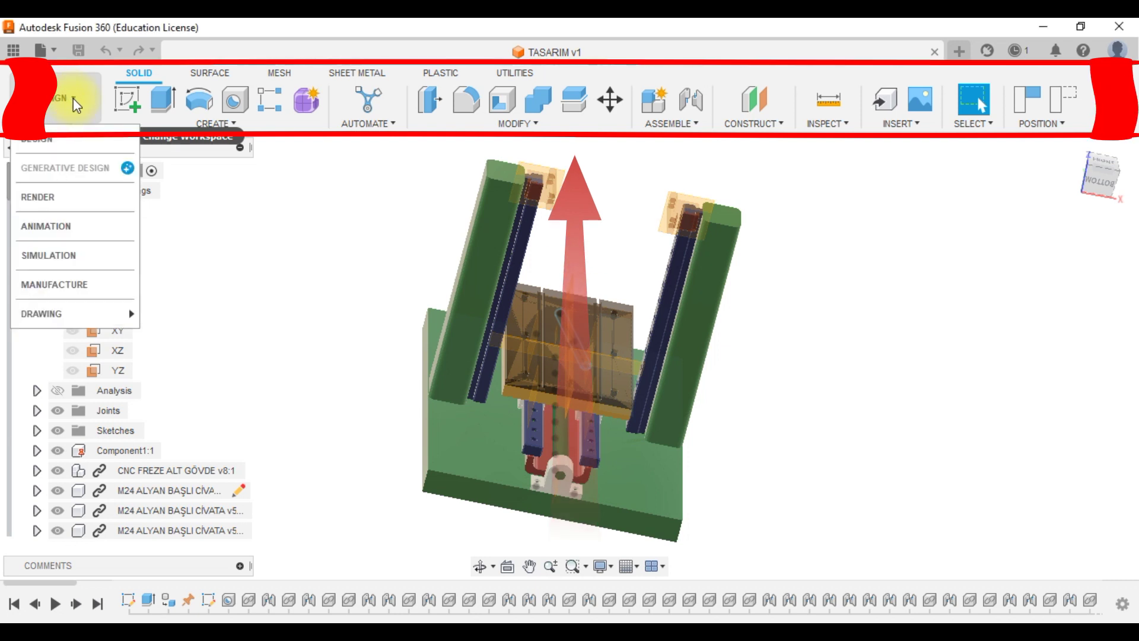
{"action": "left_click", "coordinate": [276, 126]}
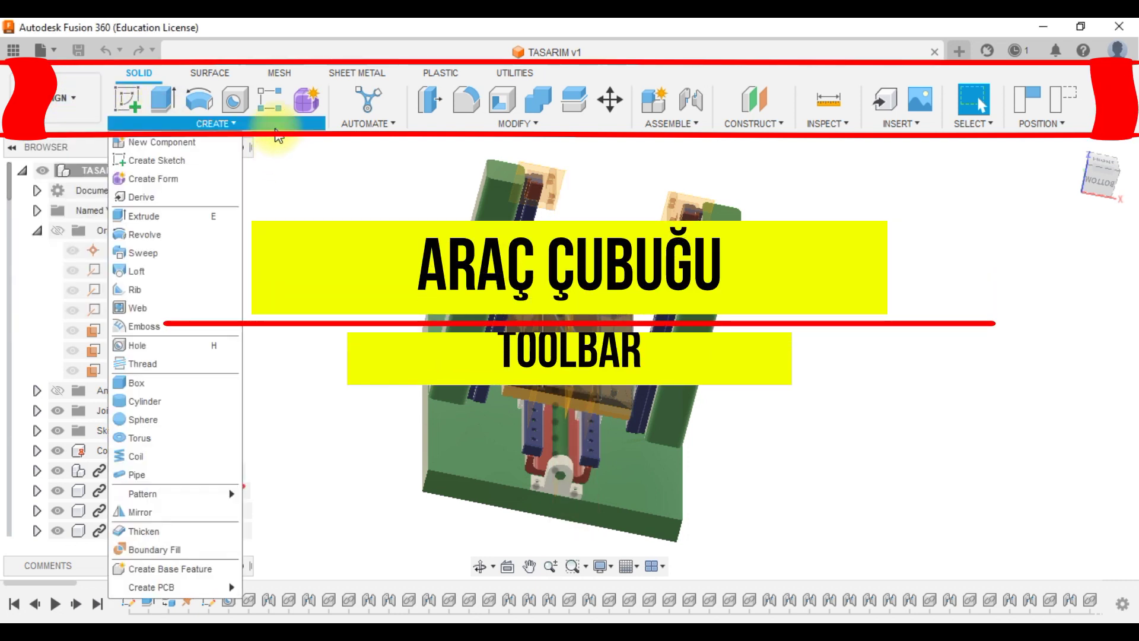
{"action": "left_click", "coordinate": [516, 125]}
{"action": "left_click", "coordinate": [688, 125]}
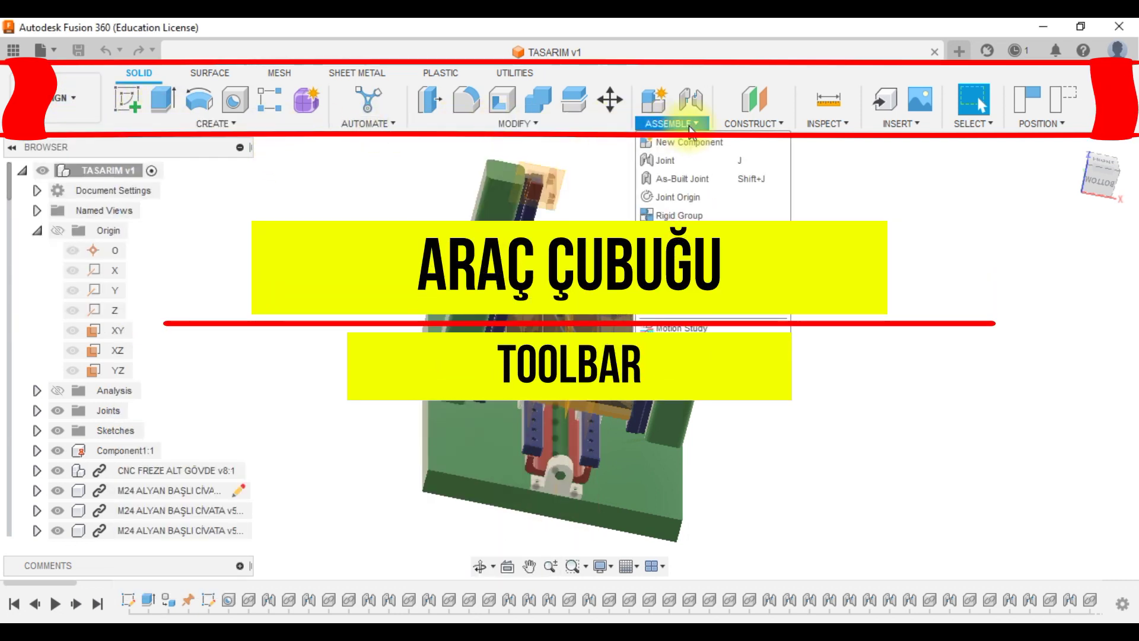
{"action": "left_click", "coordinate": [221, 73]}
Browse the Mesh, Sheet Metal and Plastic tabs, then the CREATE through POSITION dropdowns.
{"action": "left_click", "coordinate": [278, 73]}
{"action": "left_click", "coordinate": [356, 73]}
{"action": "left_click", "coordinate": [442, 72]}
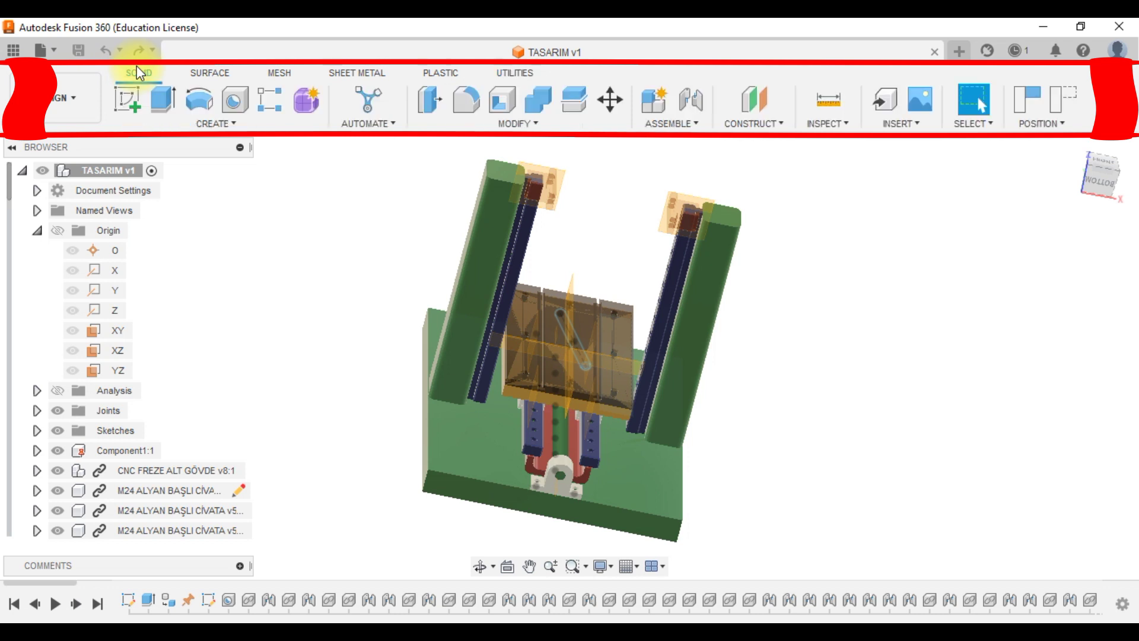
{"action": "left_click", "coordinate": [215, 126]}
{"action": "left_click", "coordinate": [513, 123]}
{"action": "left_click", "coordinate": [669, 123]}
{"action": "left_click", "coordinate": [824, 124]}
{"action": "left_click", "coordinate": [1043, 125]}
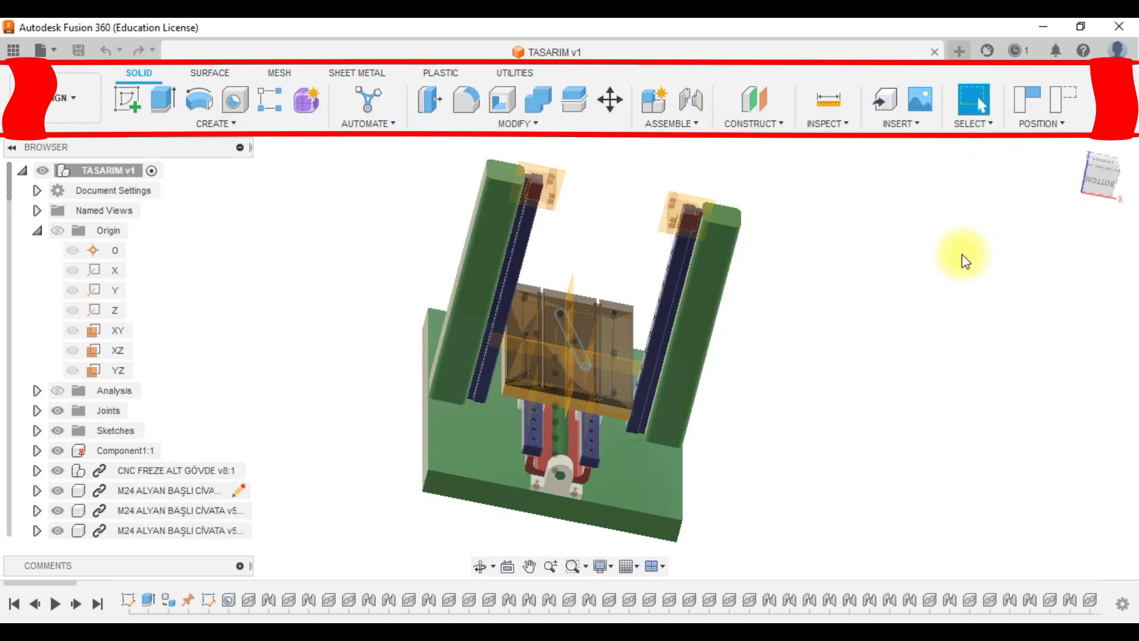